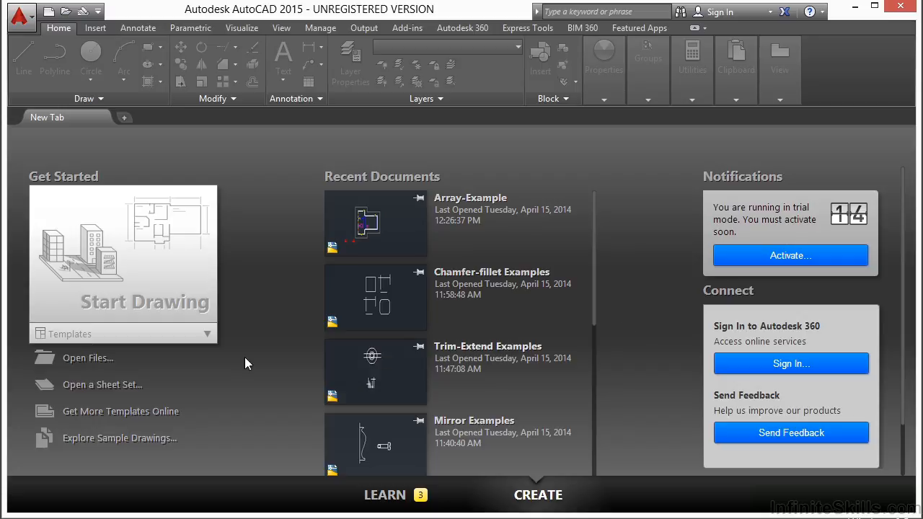
- Open the drawing Array-Example.dwg from the 06 folder
left_click(90, 358)
left_click(402, 163)
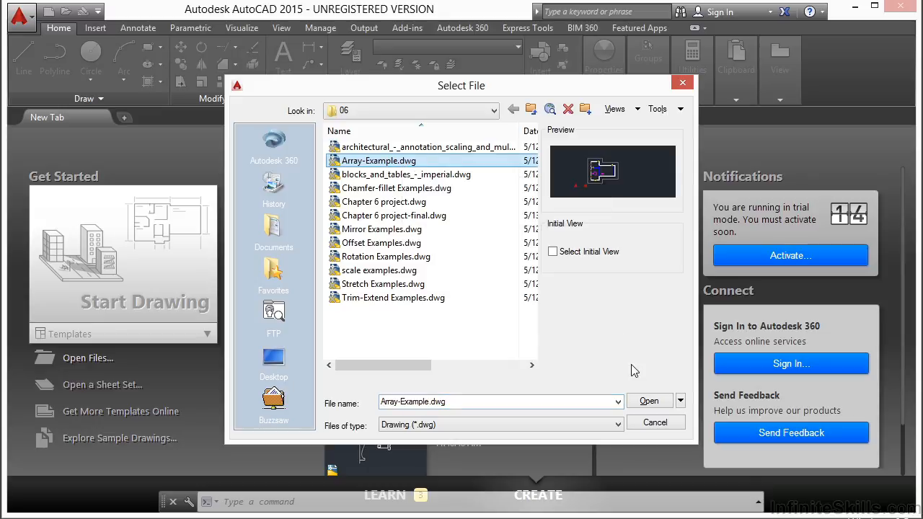
left_click(649, 401)
middle_click_drag(354, 332, 412, 325)
scroll(412, 325, "up", 6)
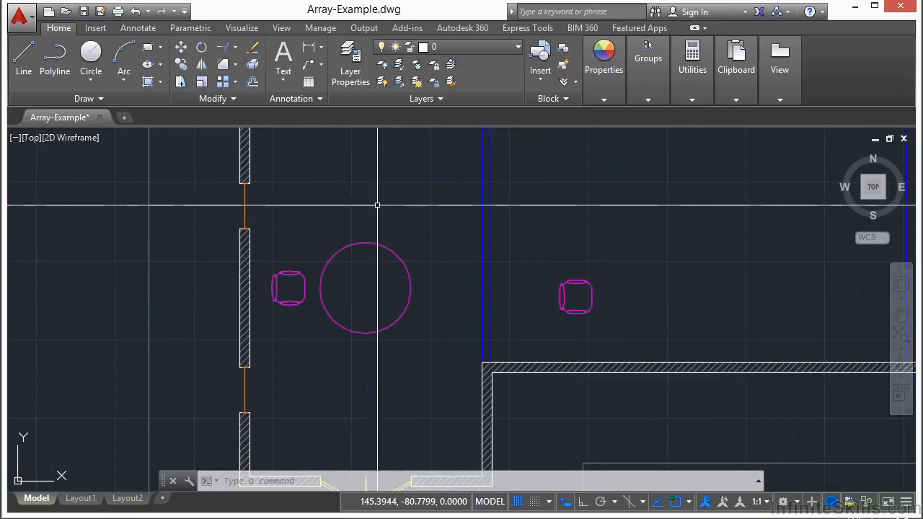
scroll(351, 289, "up", 3)
middle_click_drag(345, 288, 350, 298)
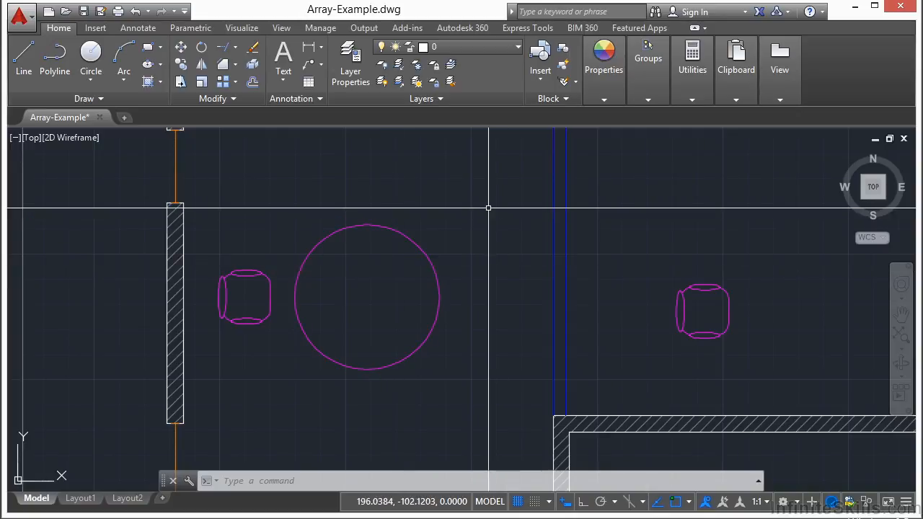
type("AR")
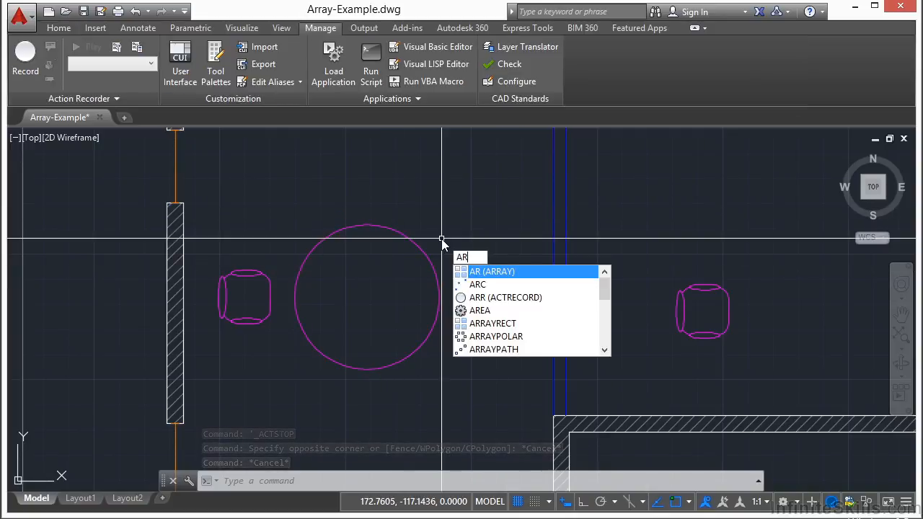
key("Return")
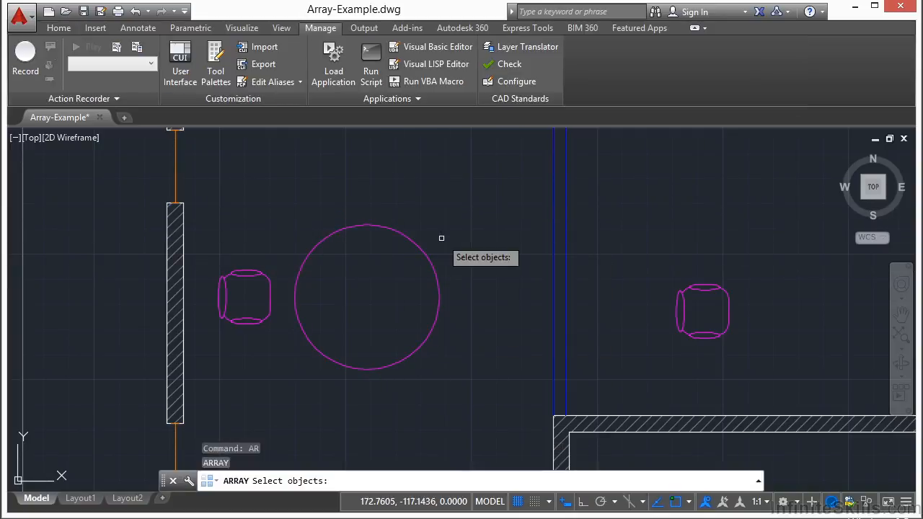
left_click(231, 274)
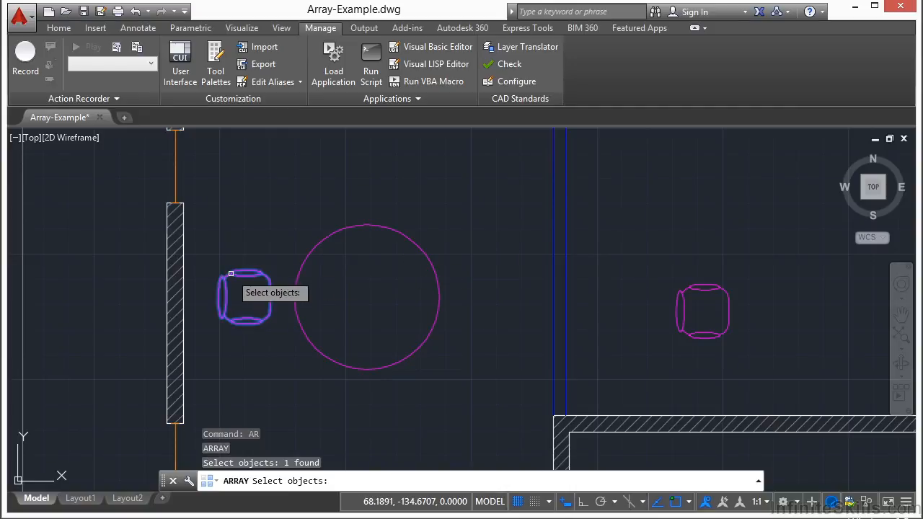
key("Return")
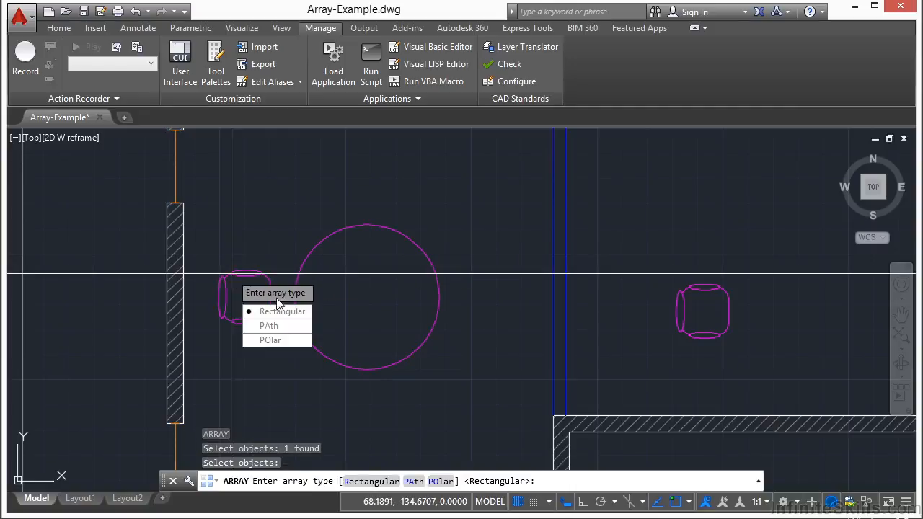
left_click(304, 345)
key("Escape")
key("Escape")
key("Escape")
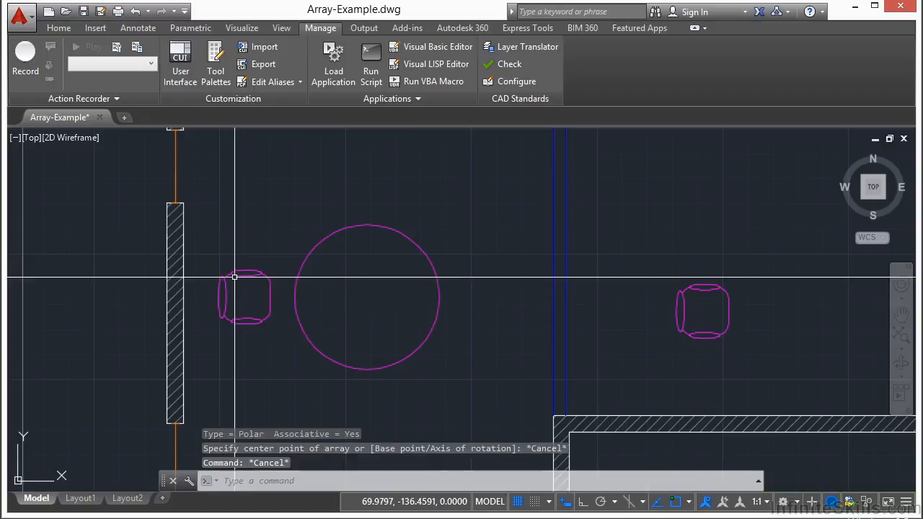
- Create a polar array of the chair beside the round table, centred on the table's centre point
left_click(61, 30)
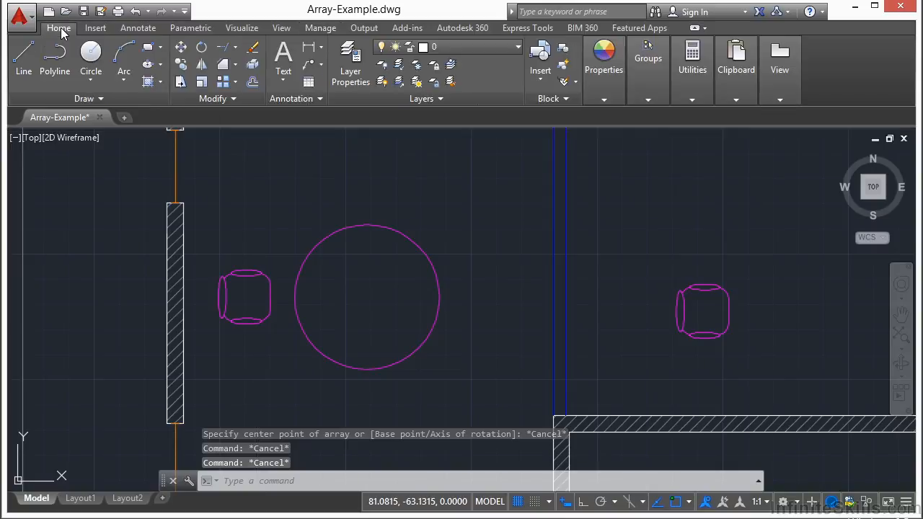
left_click(236, 82)
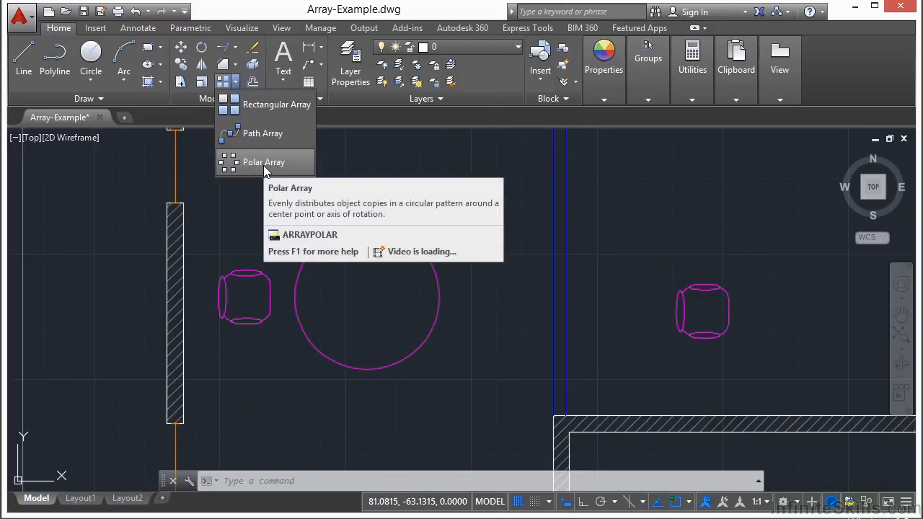
left_click(264, 165)
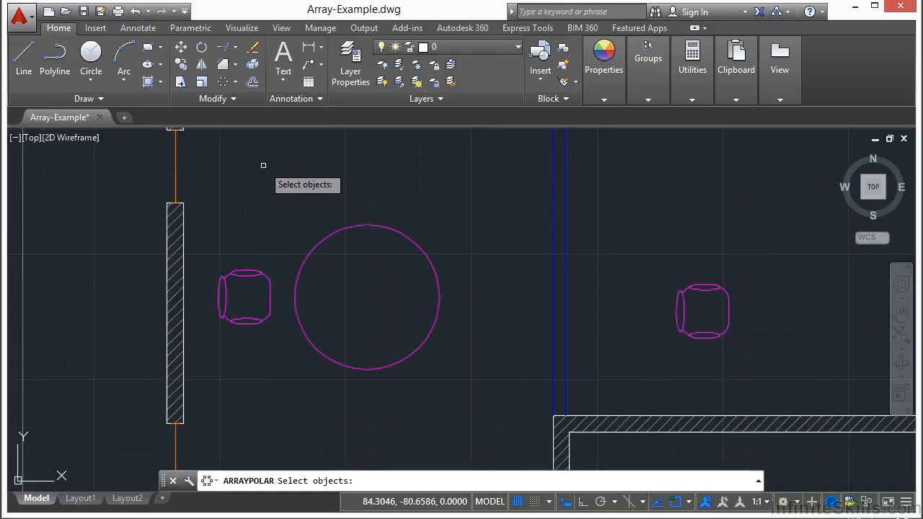
left_click(268, 277)
key("Return")
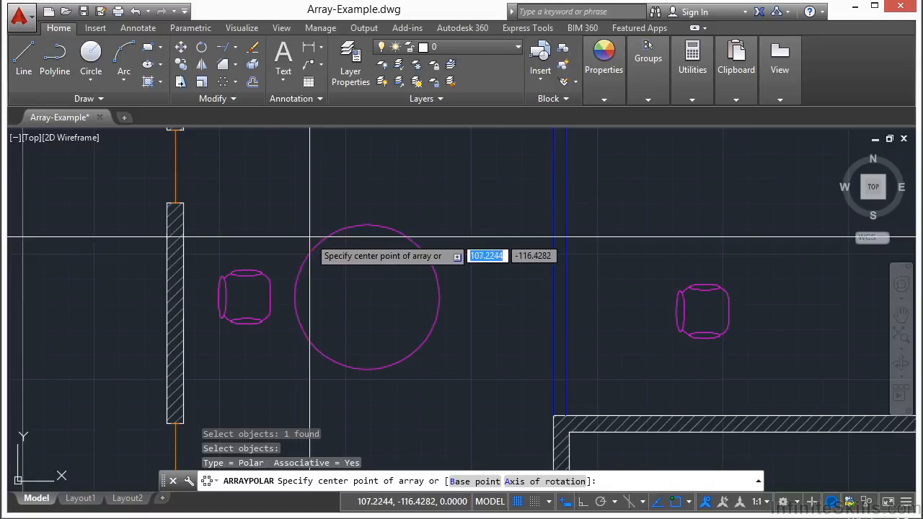
left_click(367, 297)
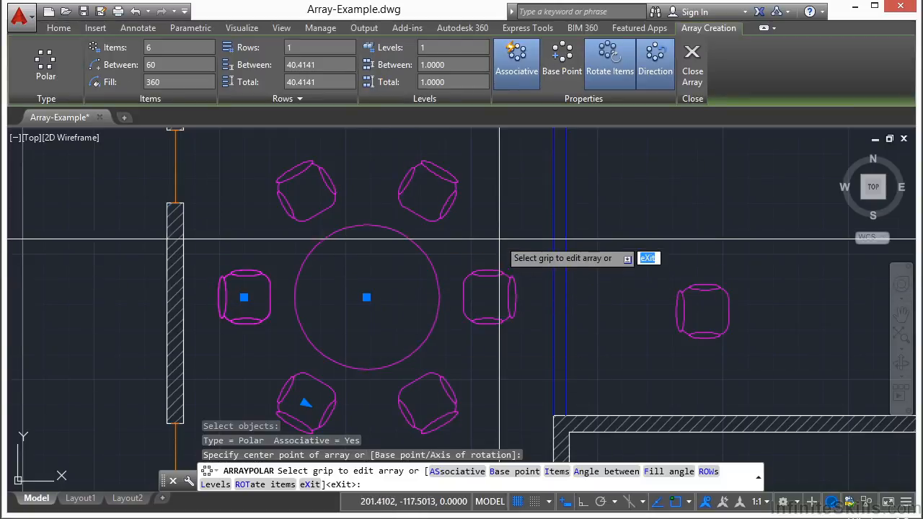
- Reshape the chair array with its grips to 38 degrees between items and 9 items
scroll(489, 233, "down", 2)
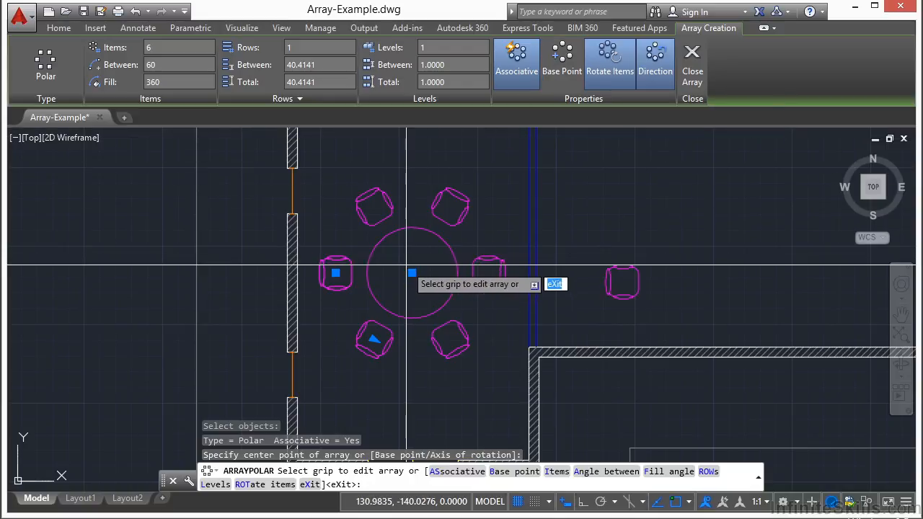
left_click(373, 339)
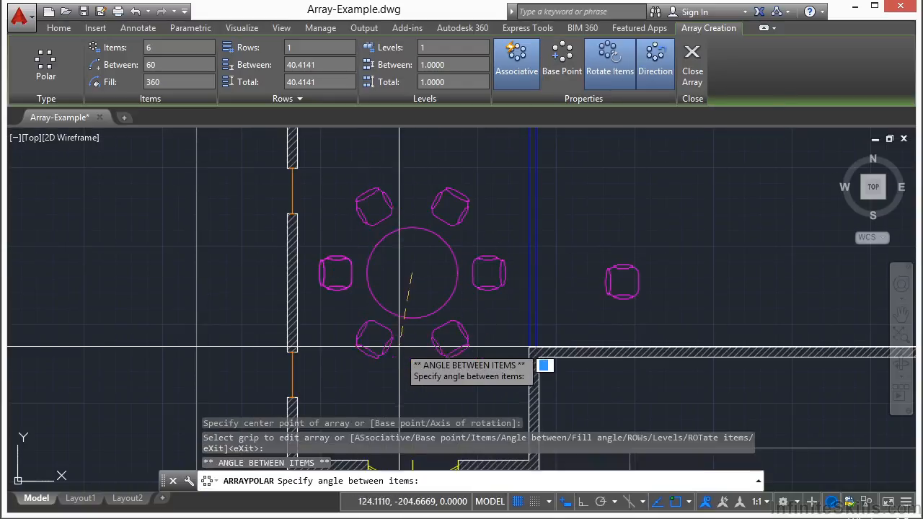
left_click(346, 326)
left_click(488, 264)
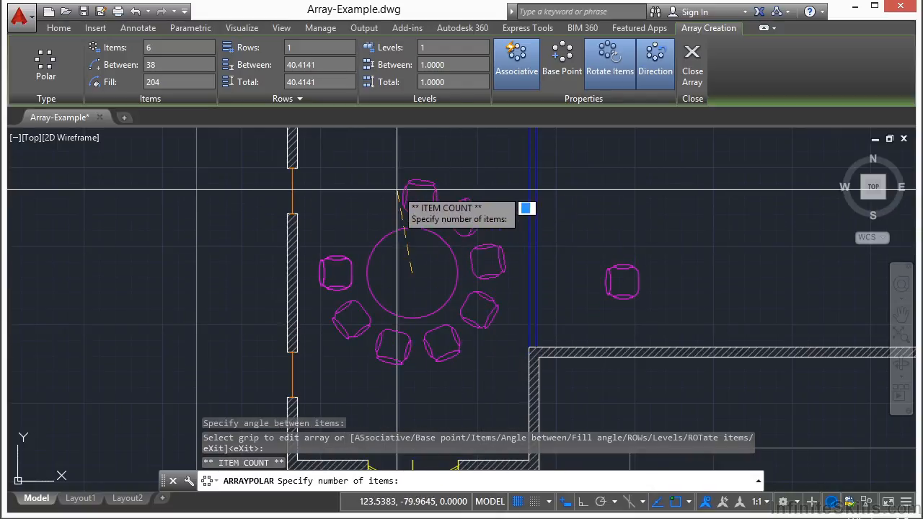
left_click(352, 200)
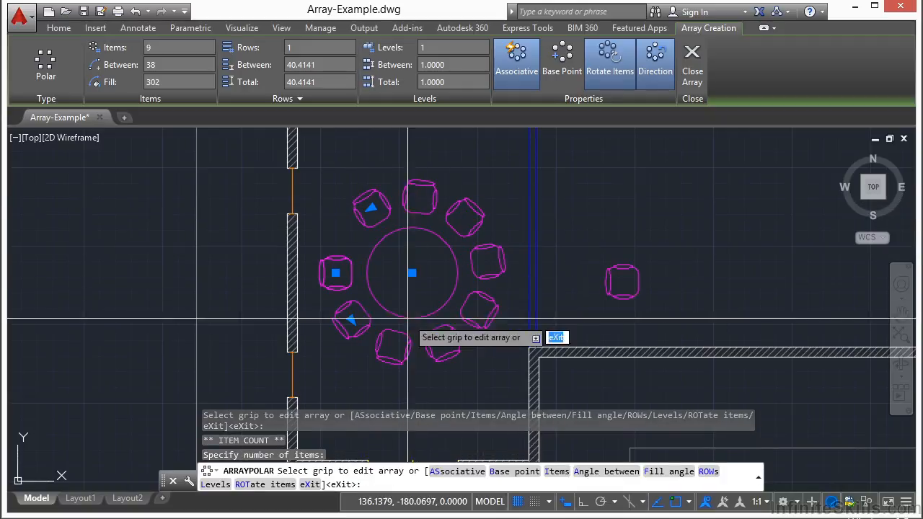
- Set the angle between the arrayed chairs to 40 degrees and the number of items to 5
left_click(335, 273)
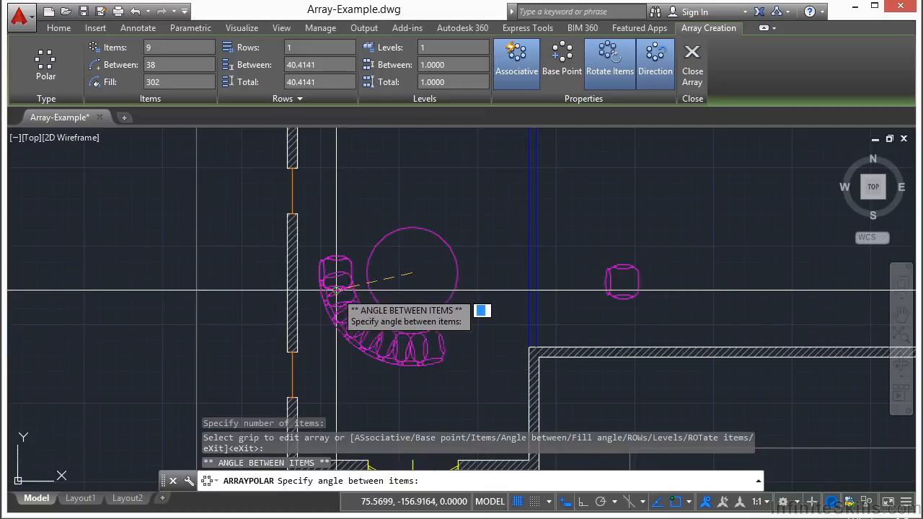
type("40")
key("Return")
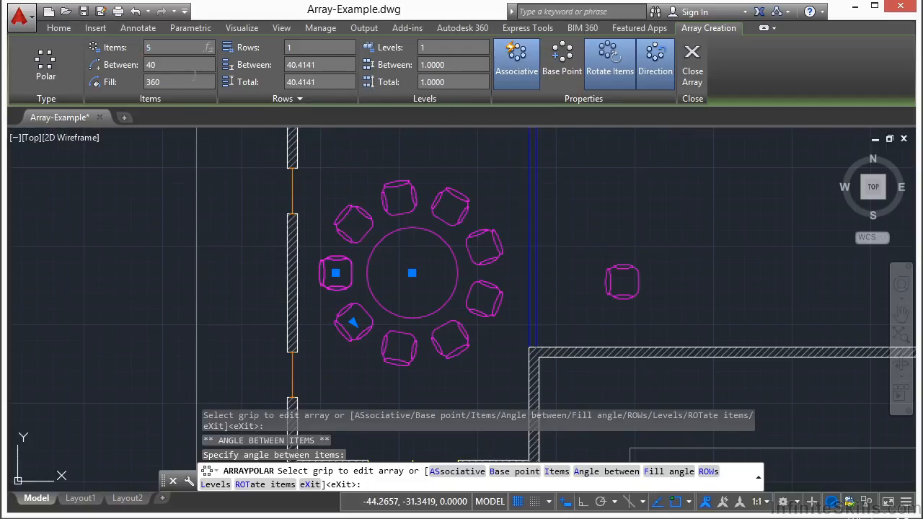
key("Return")
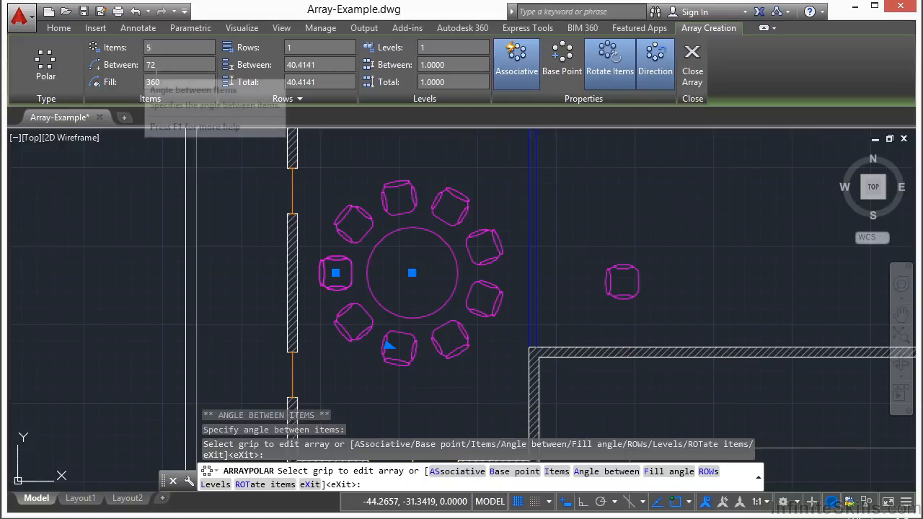
- Try a half-circle fill angle for the chair array and restore the fill to 360 degrees
left_click(176, 87)
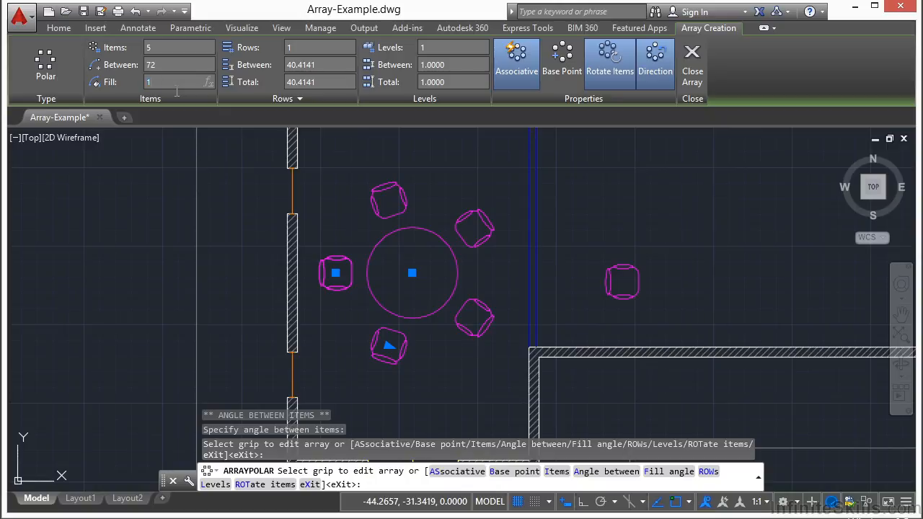
key("Return")
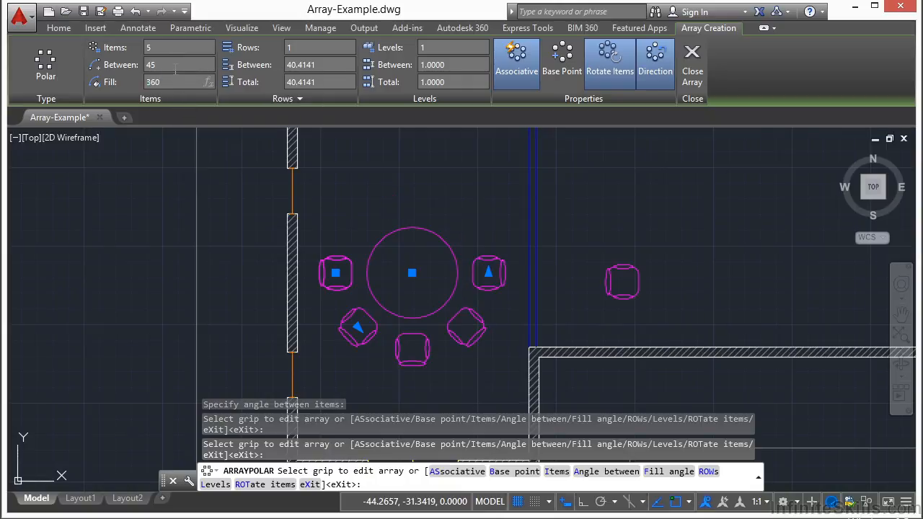
key("Return")
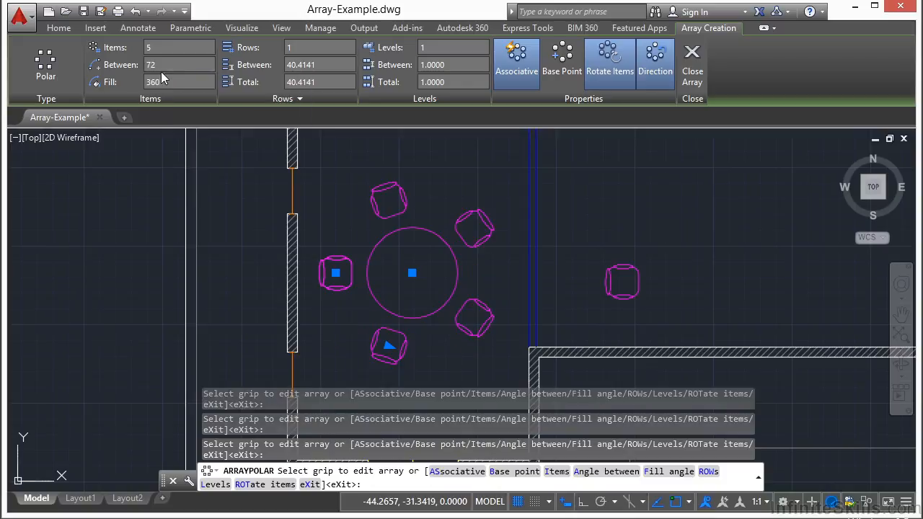
- Try 56 degrees between the chairs and return the array's fill angle to 360 degrees
left_click(165, 68)
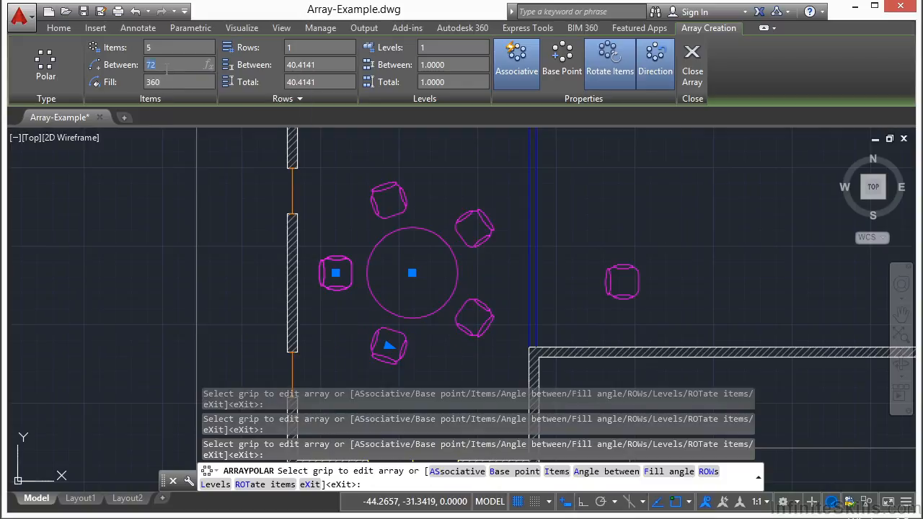
key("Return")
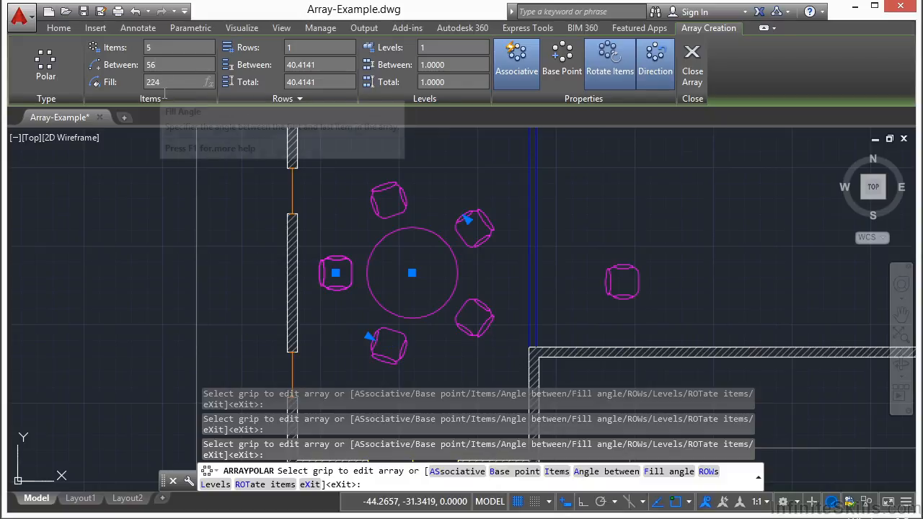
left_click(172, 87)
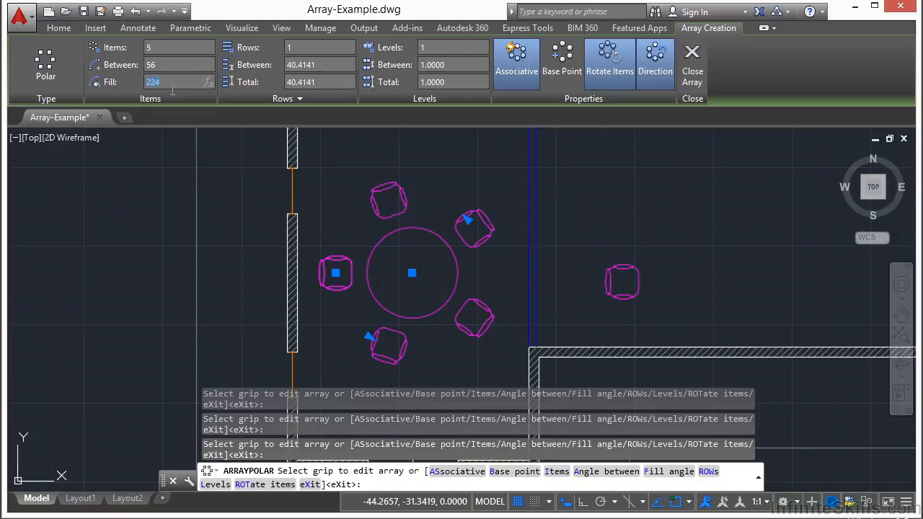
key("Return")
- Try 2 rows in the chair array and set the row count back to 1
type("2")
key("Tab")
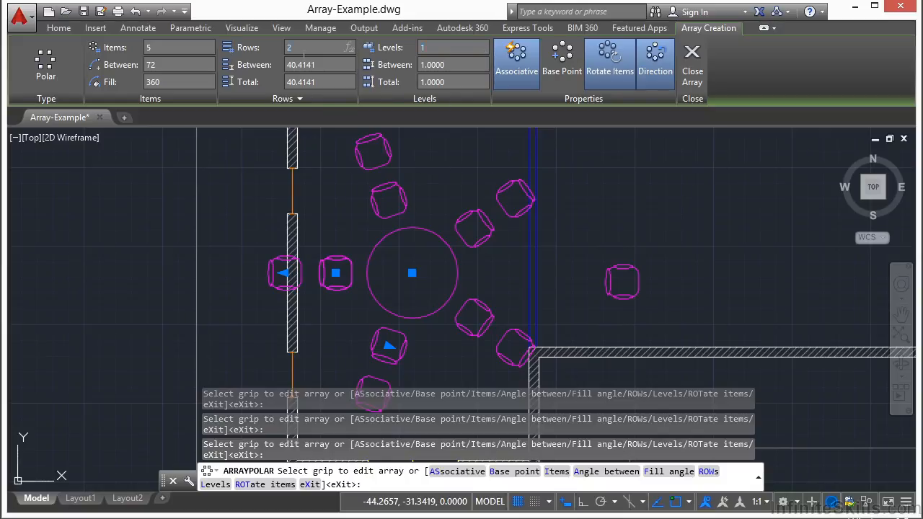
key("Return")
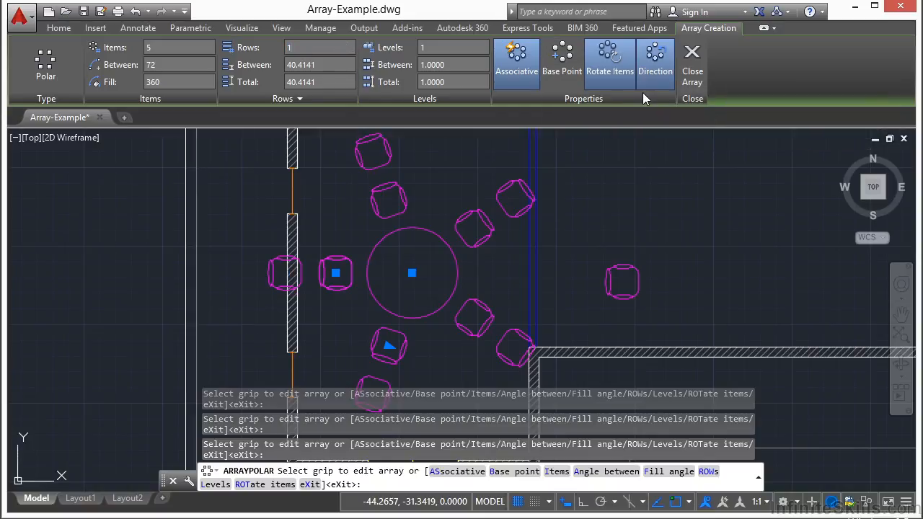
- Turn the array's direction and item rotation options off and back on, one after the other
left_click(656, 72)
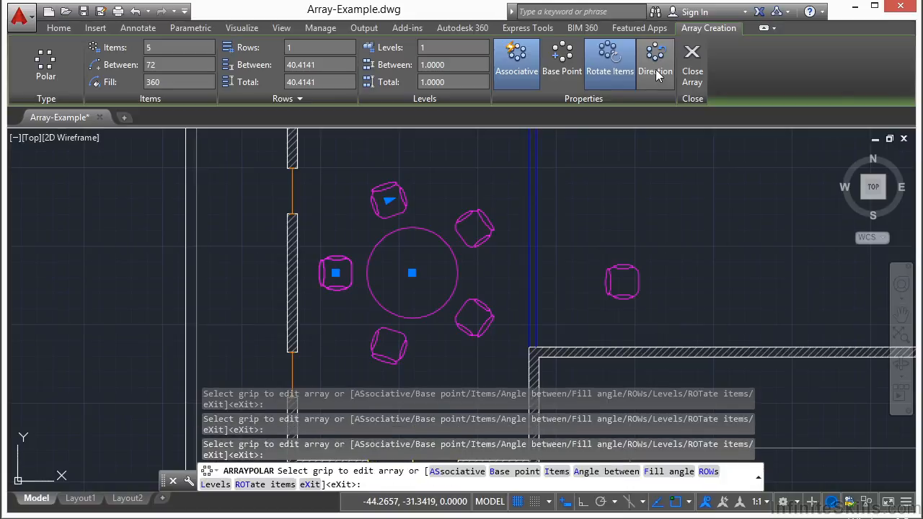
left_click(657, 71)
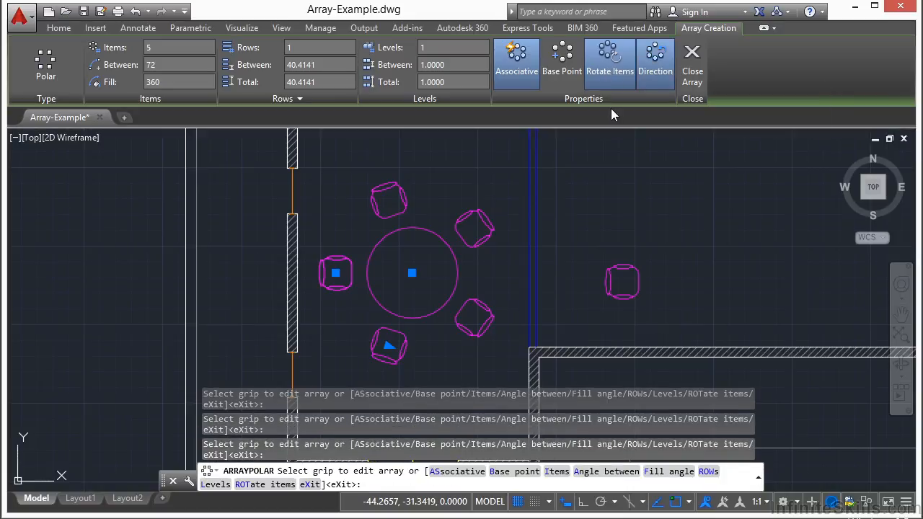
left_click(625, 84)
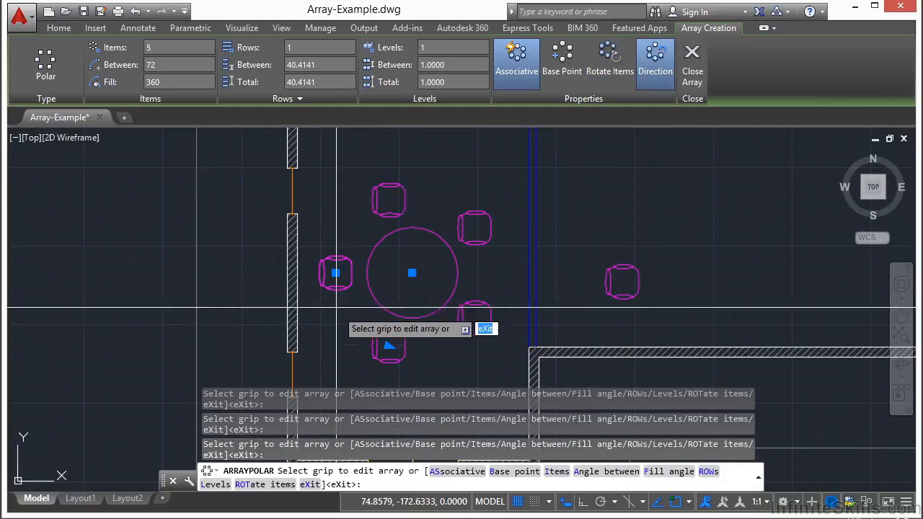
scroll(340, 332, "up", 2)
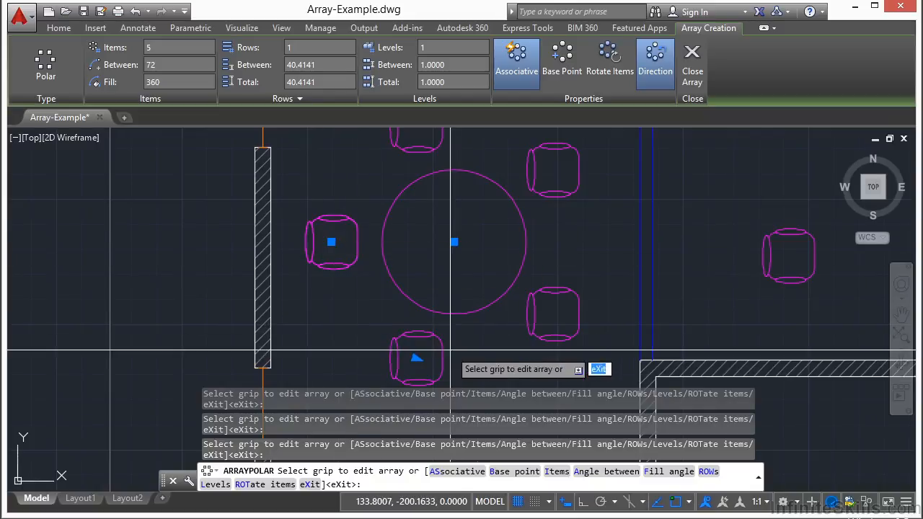
left_click(617, 57)
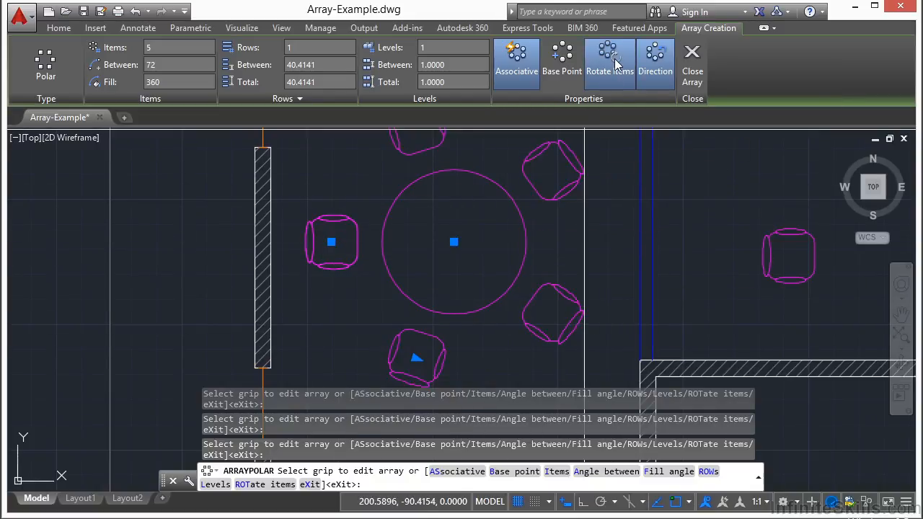
- Move the array's base point to a spot just outside the round table, between the two chairs nearest the blue wall
scroll(385, 264, "down", 2)
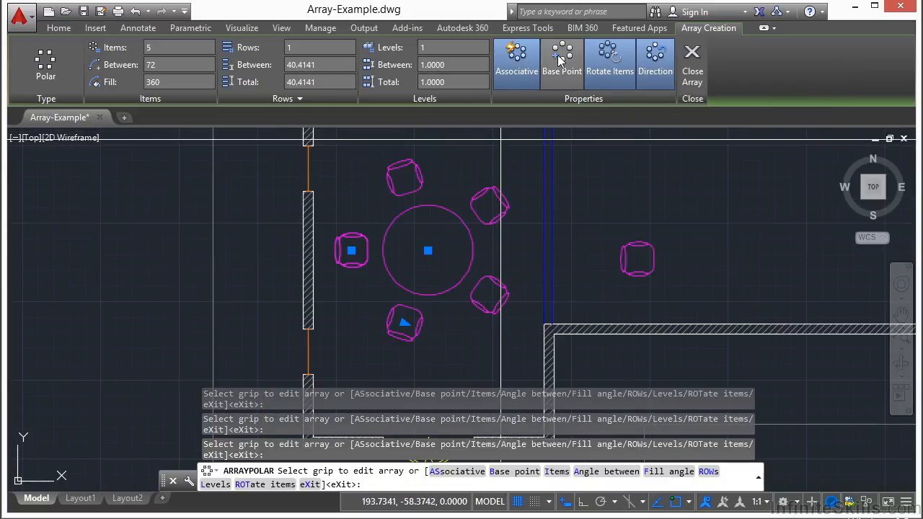
left_click(561, 58)
left_click(489, 252)
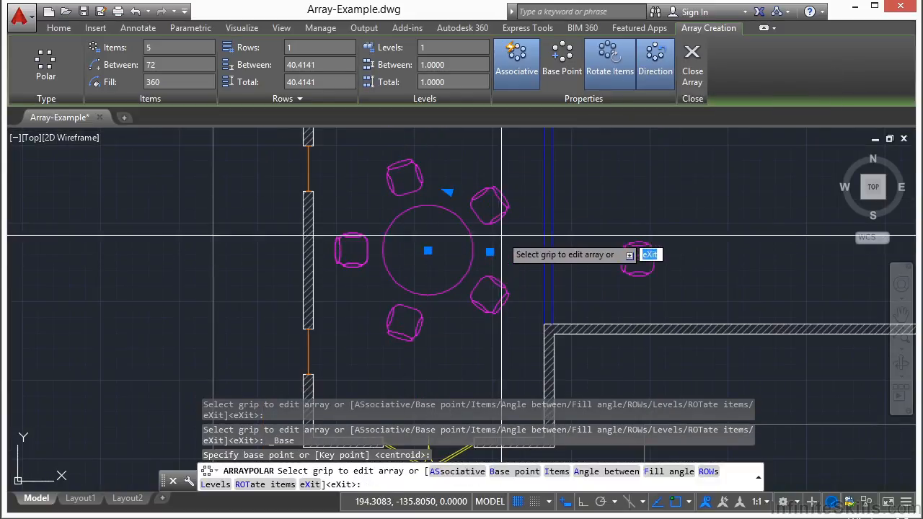
- Turn the array's associativity off and back on, try a much larger radius, and undo the whole polar array
left_click(515, 72)
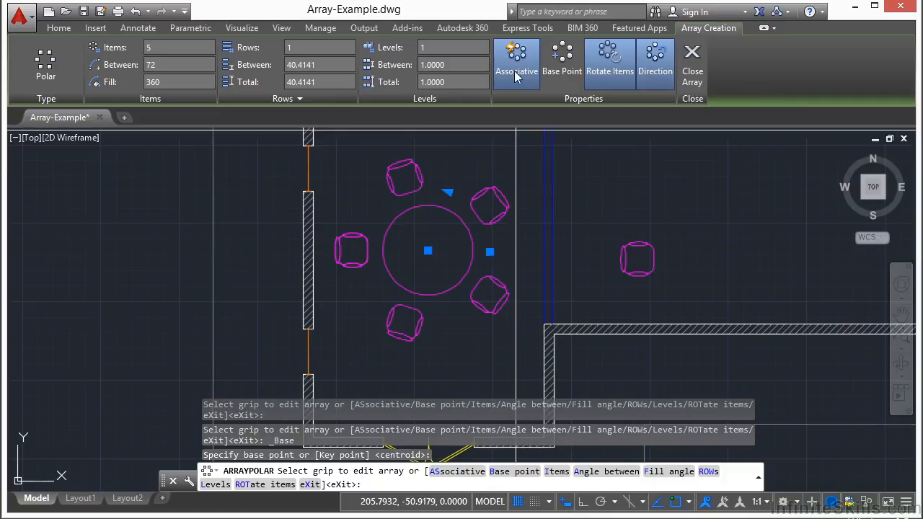
left_click(515, 72)
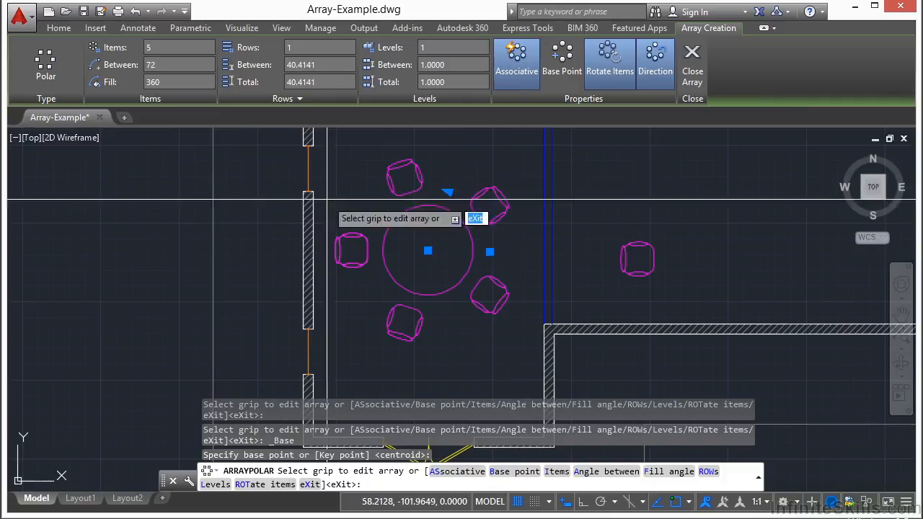
left_click(489, 251)
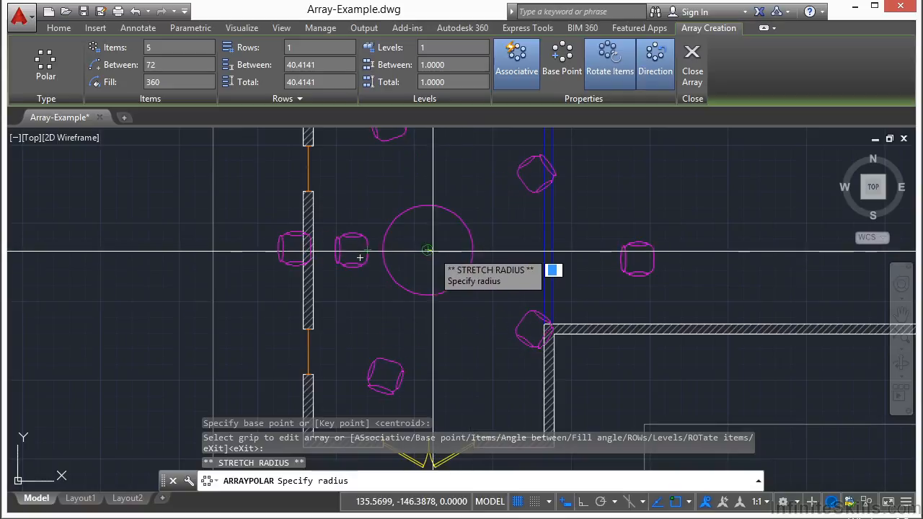
left_click(478, 268)
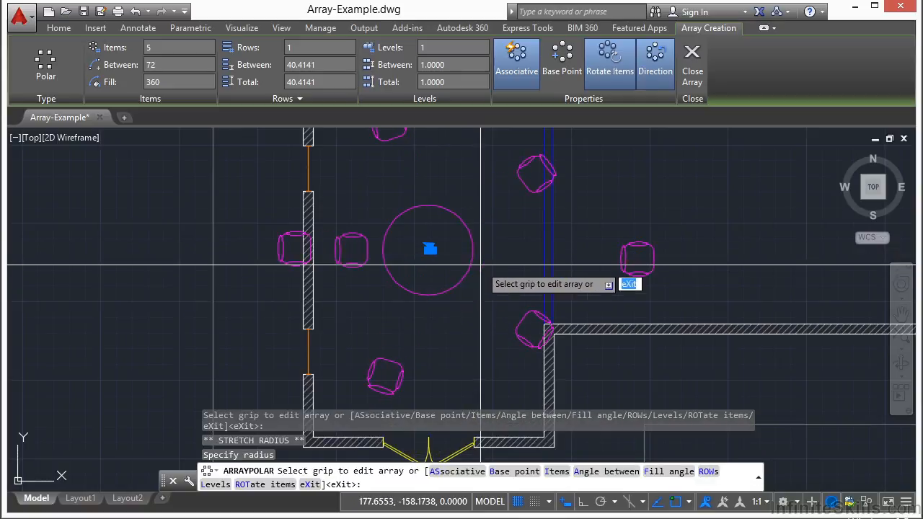
key("Escape")
key("ctrl+z")
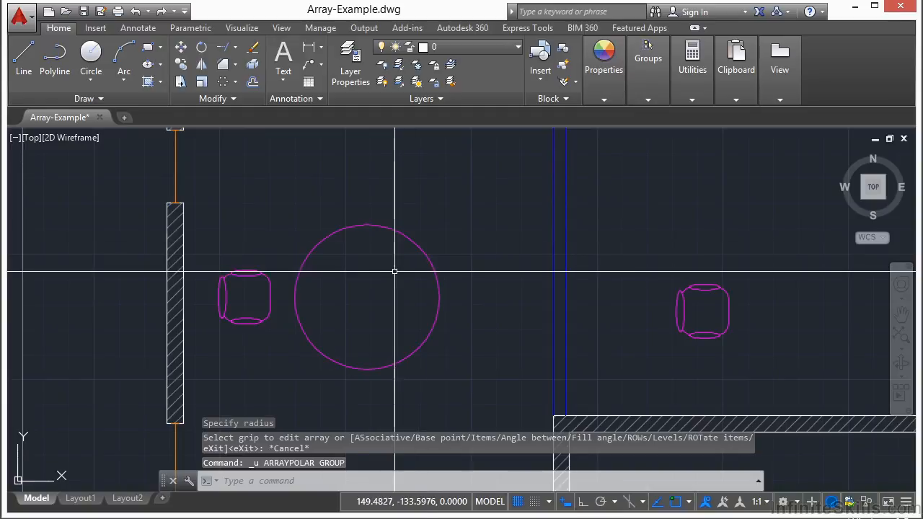
- Create an associative polar array of 6 items from the chair next to the round table, centred on the table's centre
mouse_move(393, 284)
middle_mouse_down()
mouse_move(424, 228)
mouse_move(419, 257)
middle_mouse_up()
scroll(428, 237, "down", 2)
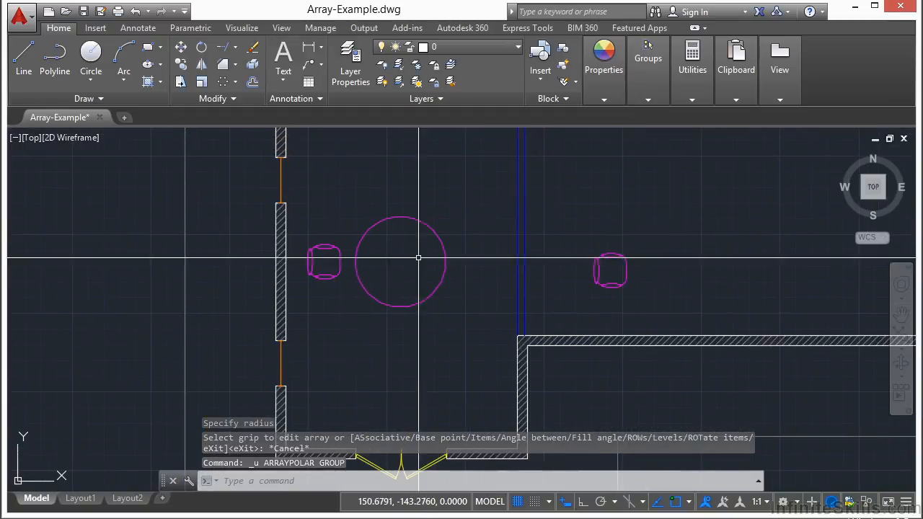
left_click(236, 84)
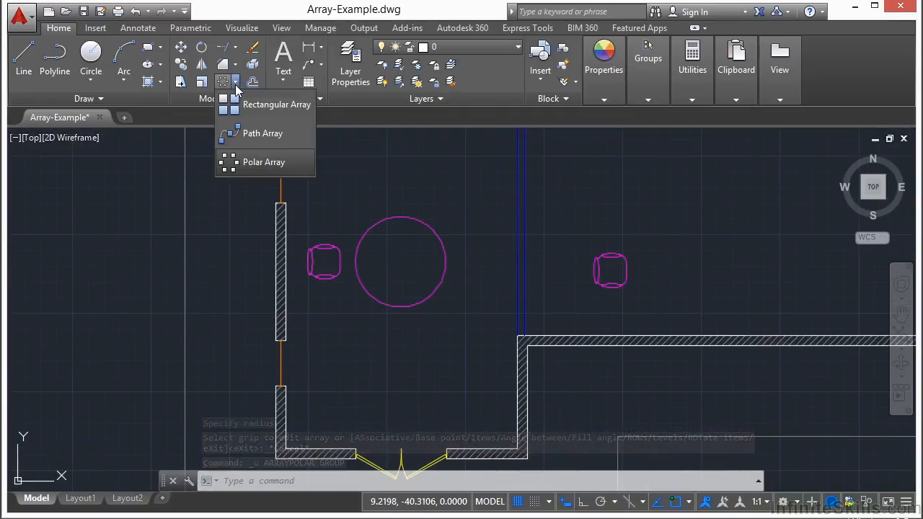
left_click(276, 173)
left_click(331, 248)
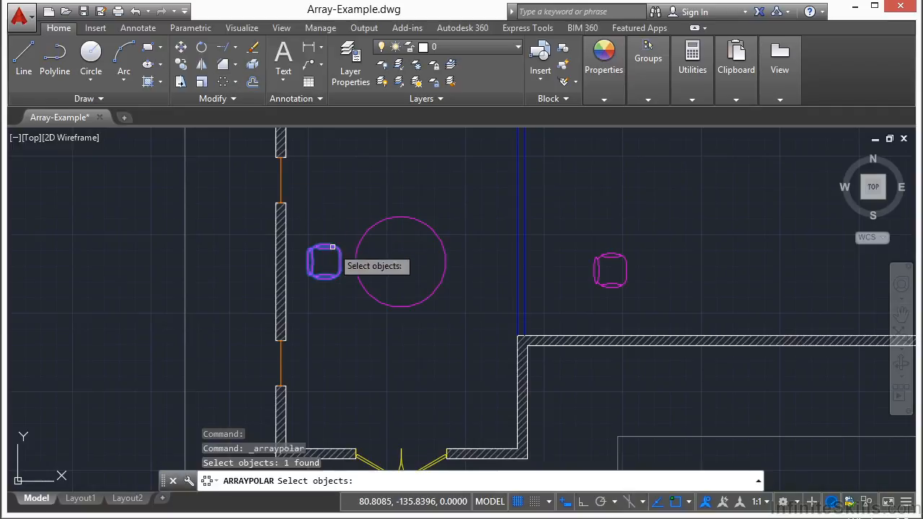
key("Return")
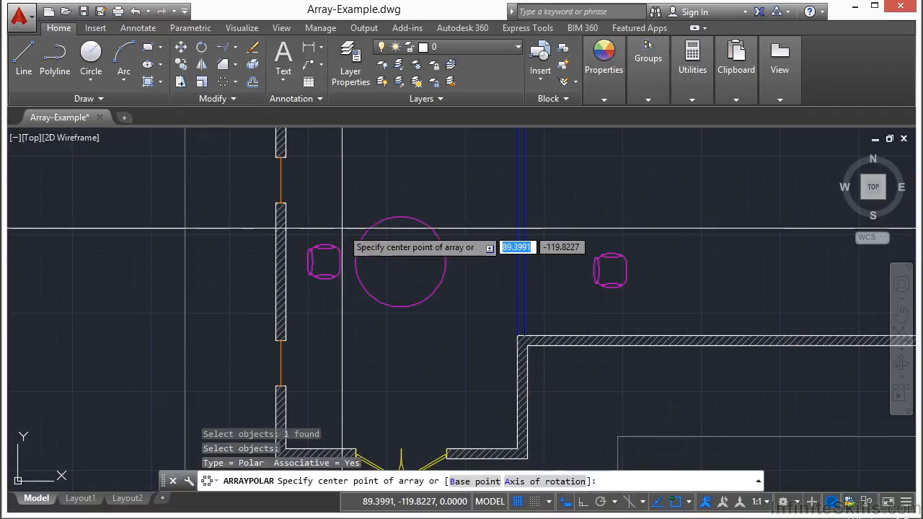
type("cen")
key("Return")
left_click(395, 259)
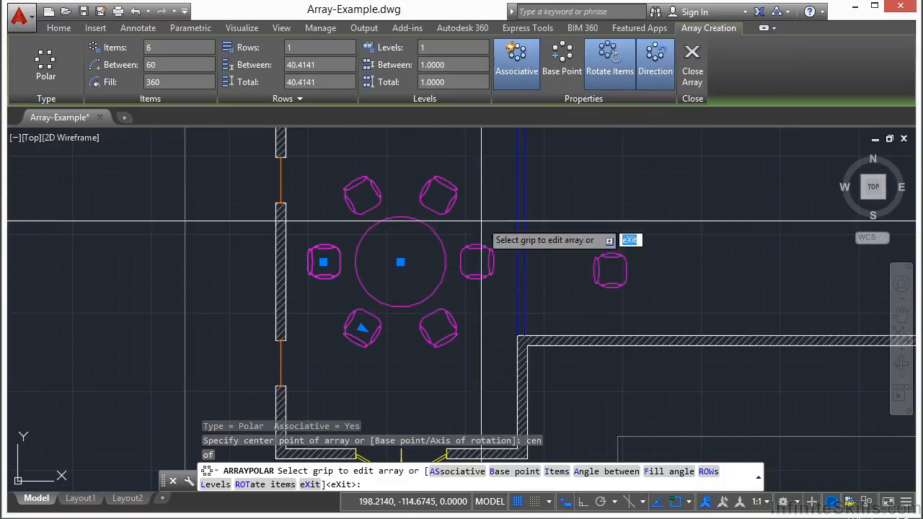
left_click(689, 73)
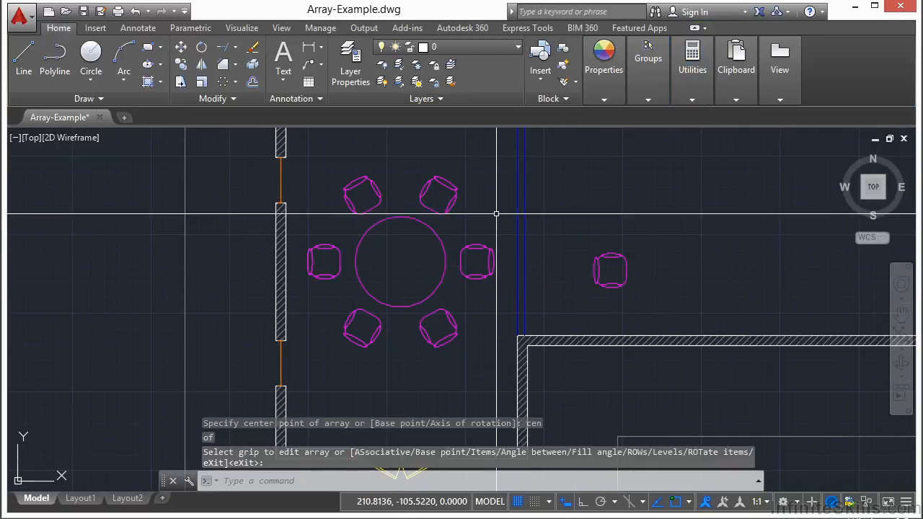
- Set the finished chair array to 8 items with 30 degrees between them
left_click(457, 208)
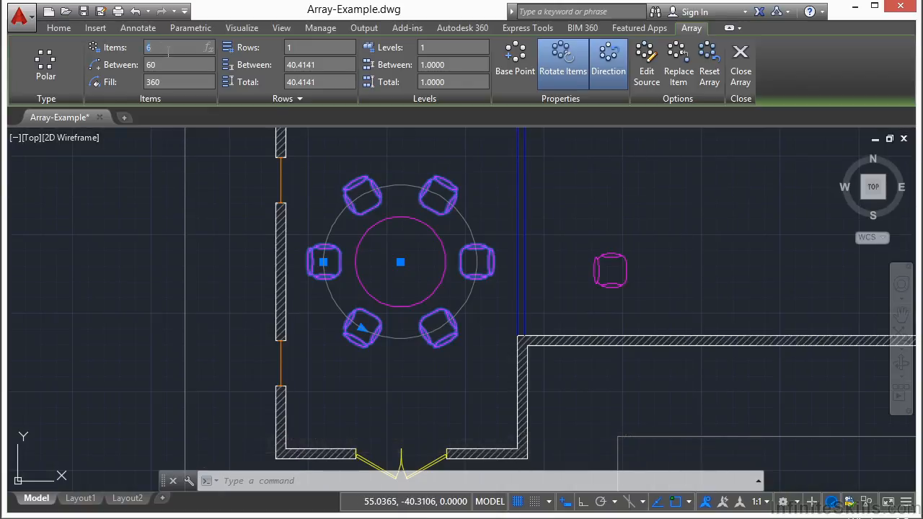
left_click(357, 304)
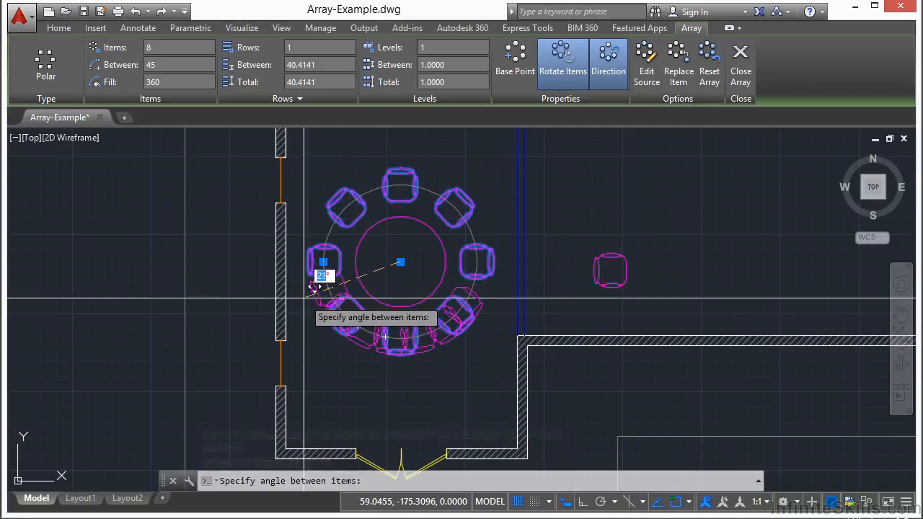
left_click(326, 296)
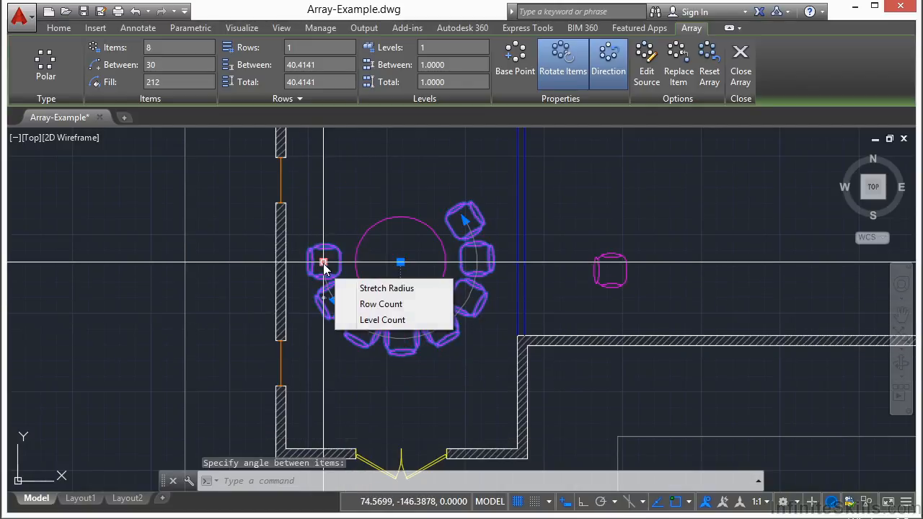
- Try stretching the chair array's radius out beyond the hatched wall and bring the chairs back in around the table
left_click(323, 264)
left_click(236, 261)
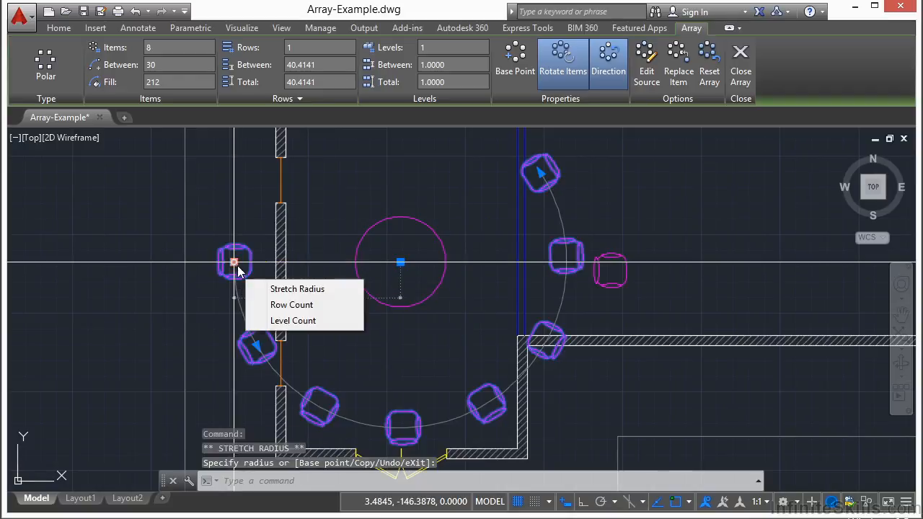
key("Escape")
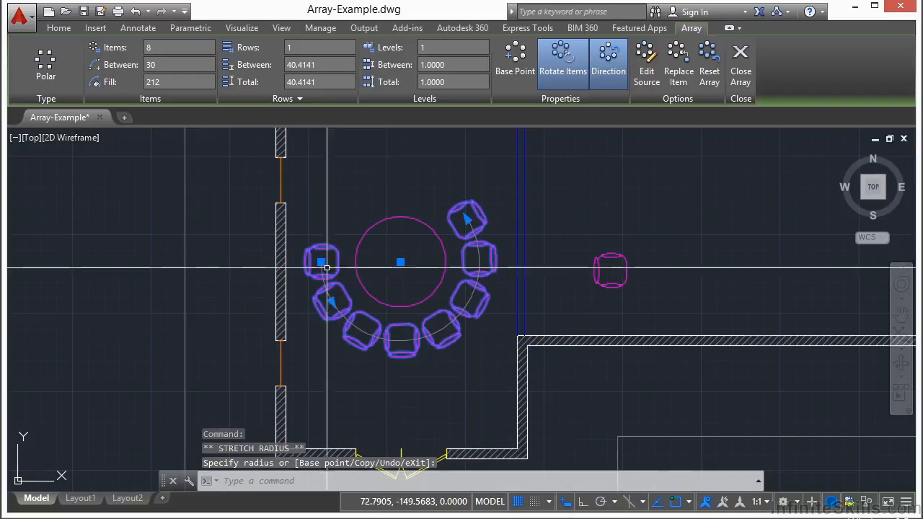
- Move the chair array off the round table and snap its centre back to the table's centre
left_click(400, 262)
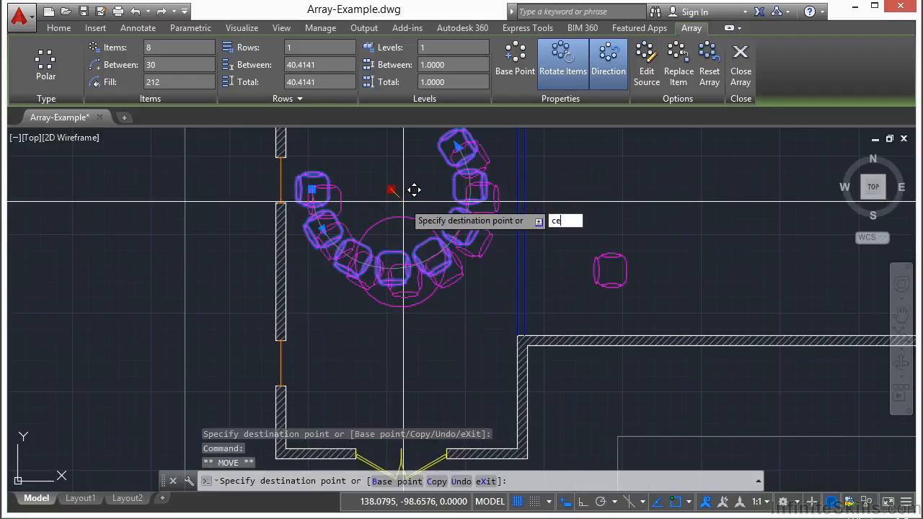
type("cen")
key("Return")
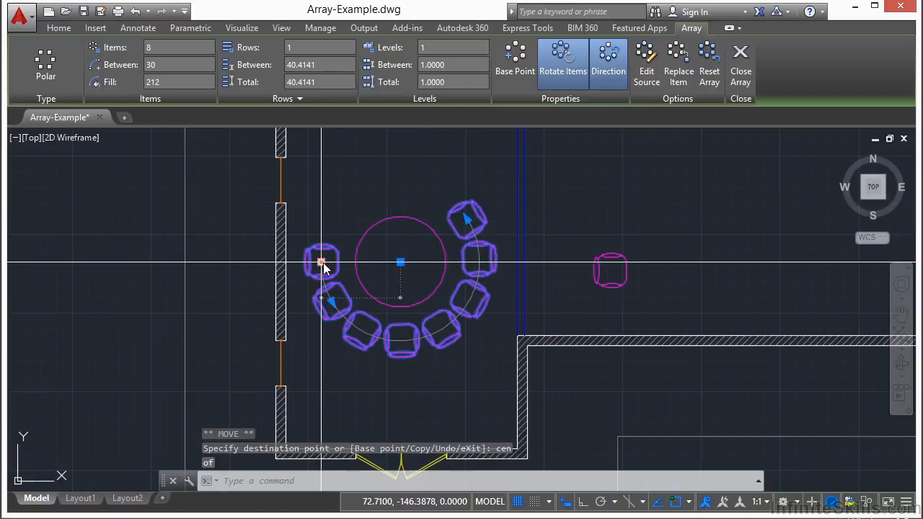
- Try a row count of 4 for the chair array, extending the rows outward from the first chair
mouse_move(323, 263)
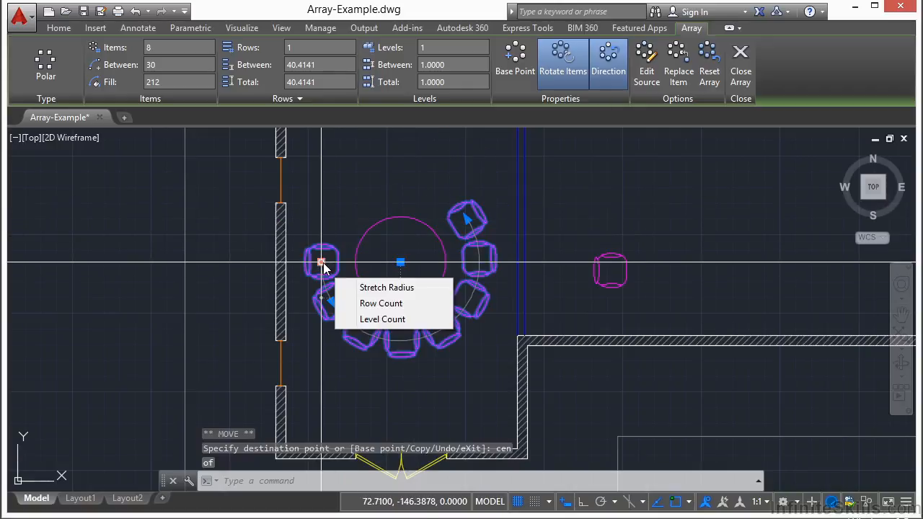
left_click(403, 303)
left_click(157, 305)
- Stretch the array's radius inward so the innermost chairs sit close to the table's edge
mouse_move(321, 262)
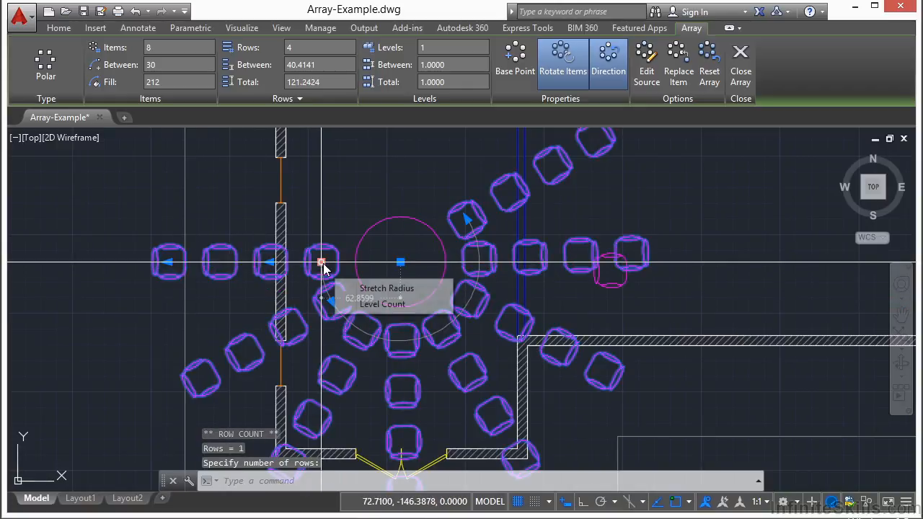
left_click(383, 288)
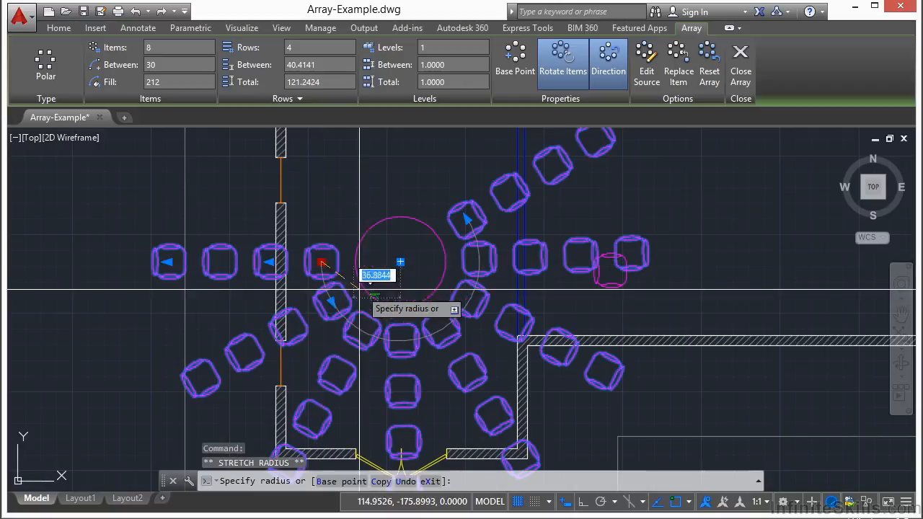
left_click(337, 235)
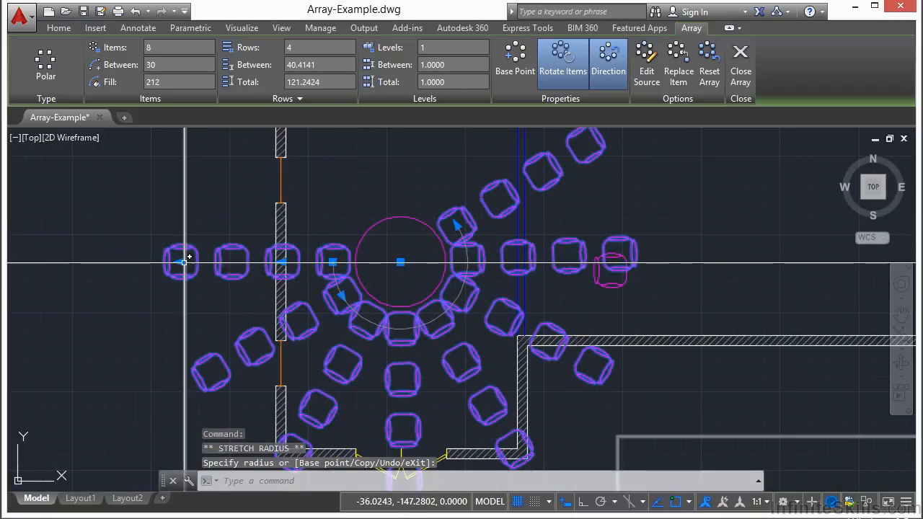
- Reduce the chair array to 1 row and deselect it
left_click(179, 261)
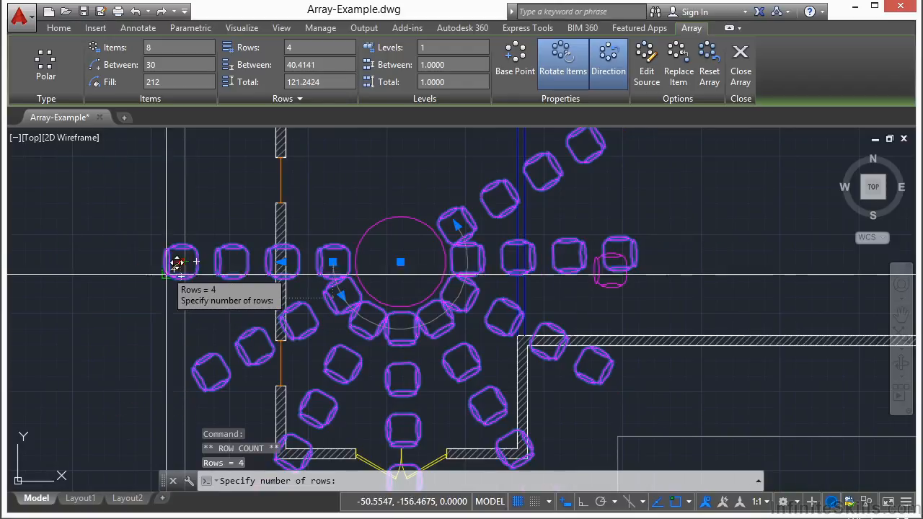
left_click(284, 275)
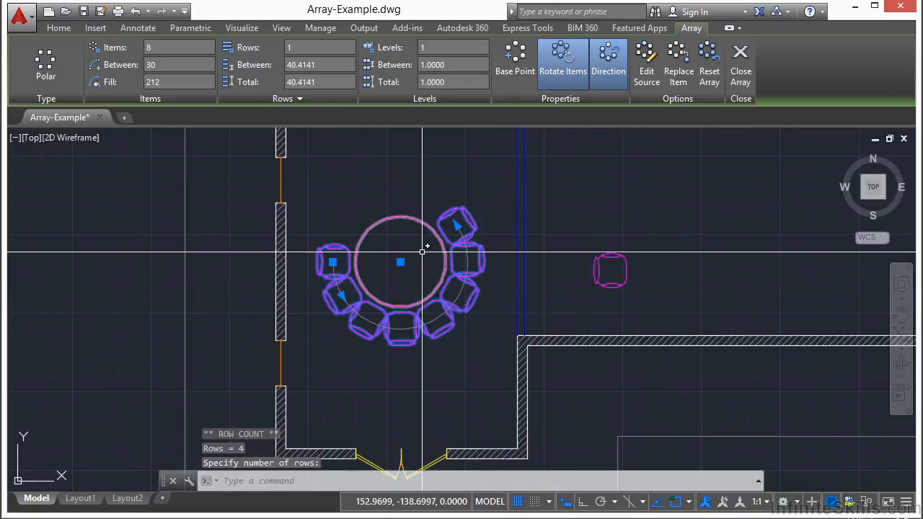
key("Escape")
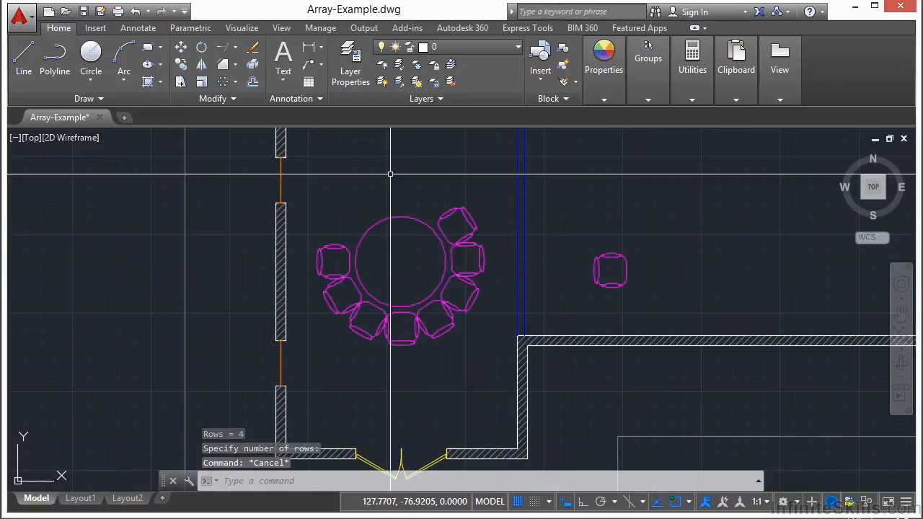